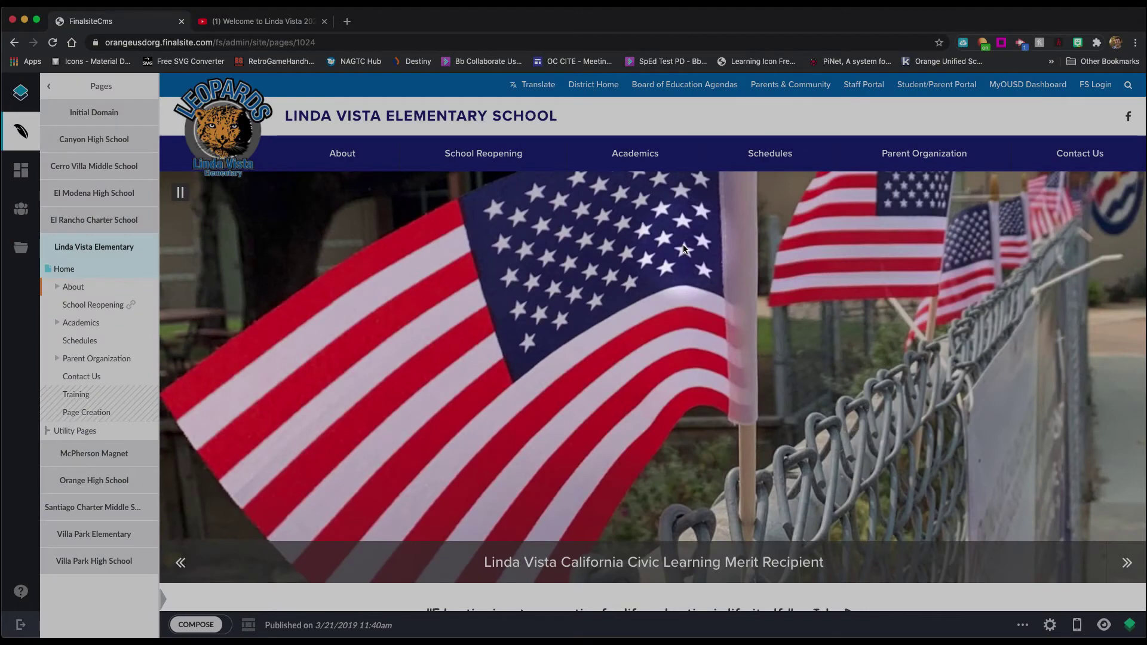
Step: Open the Linda Vista Elementary About page, checking the YouTube welcome video along the way
click(684, 248)
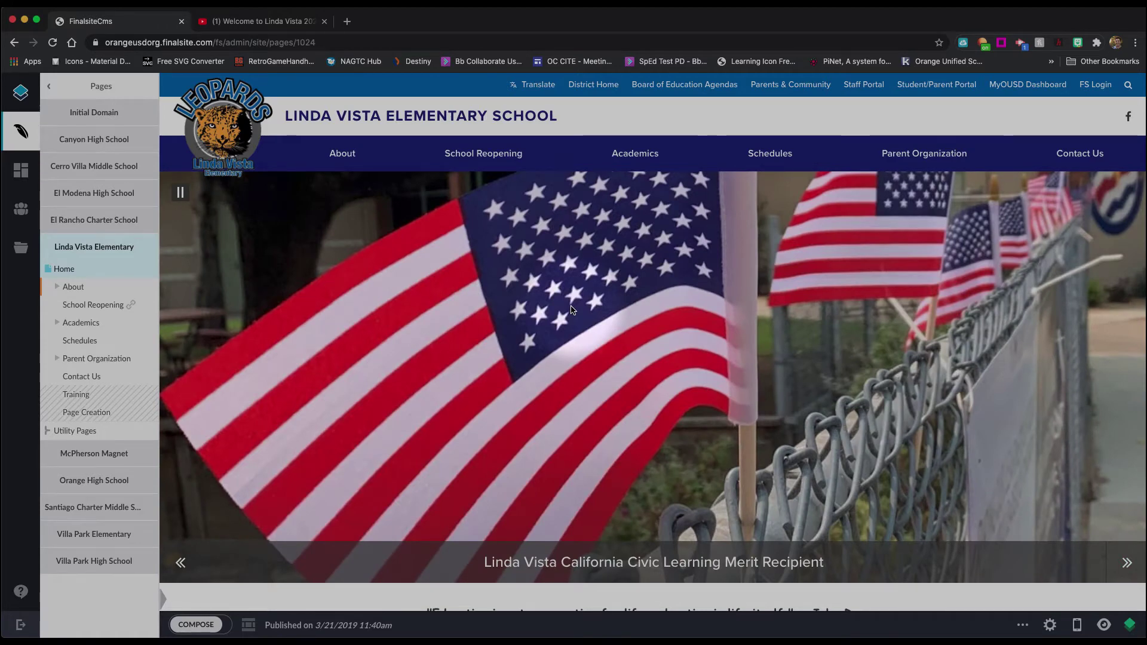
click(572, 308)
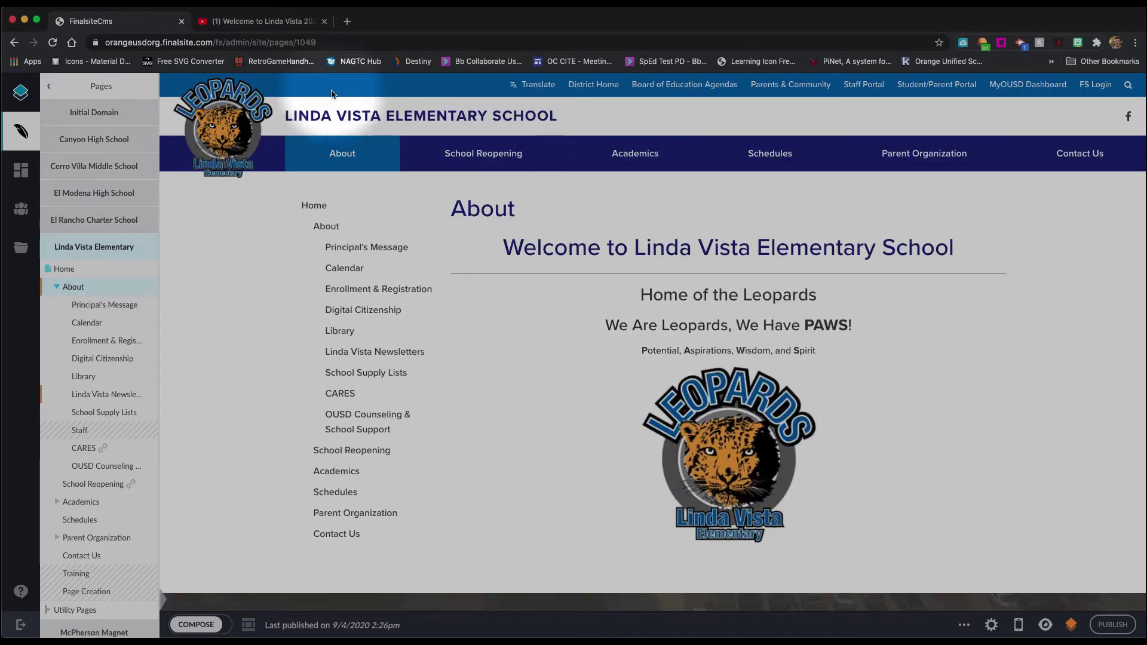
click(238, 22)
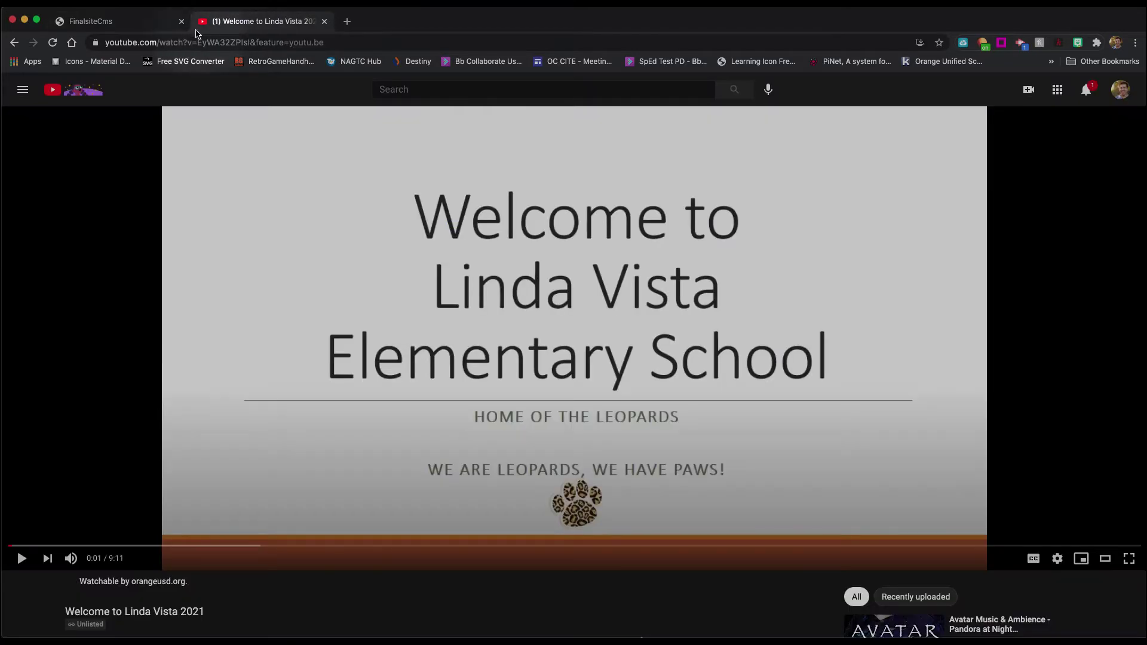
click(102, 21)
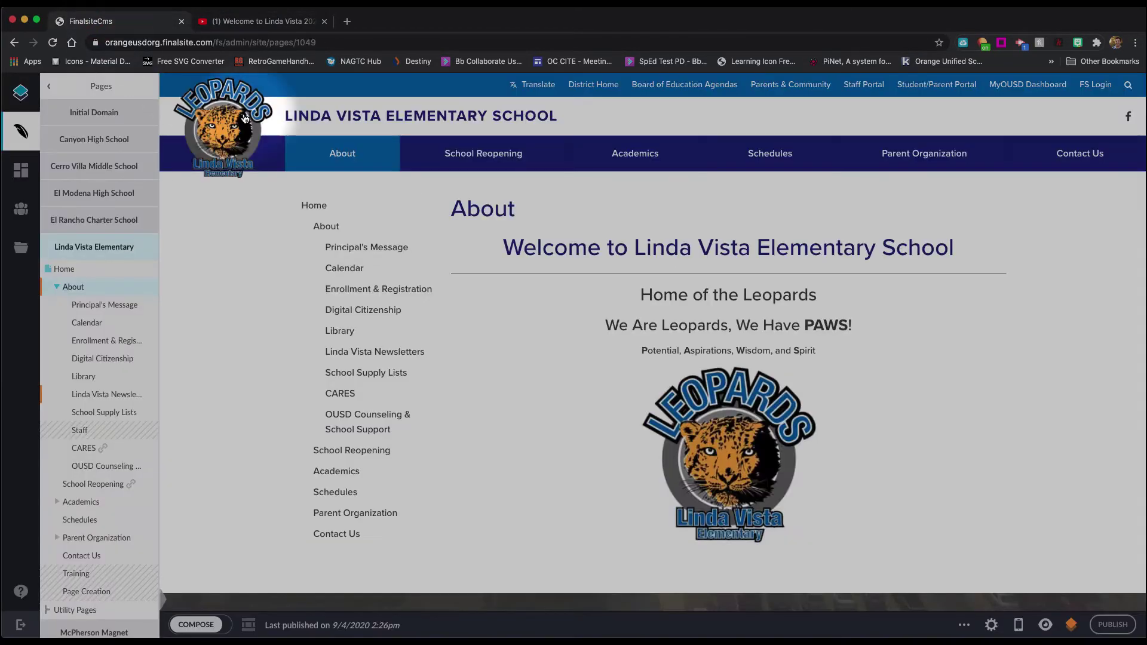
scroll(494, 388, down, 2)
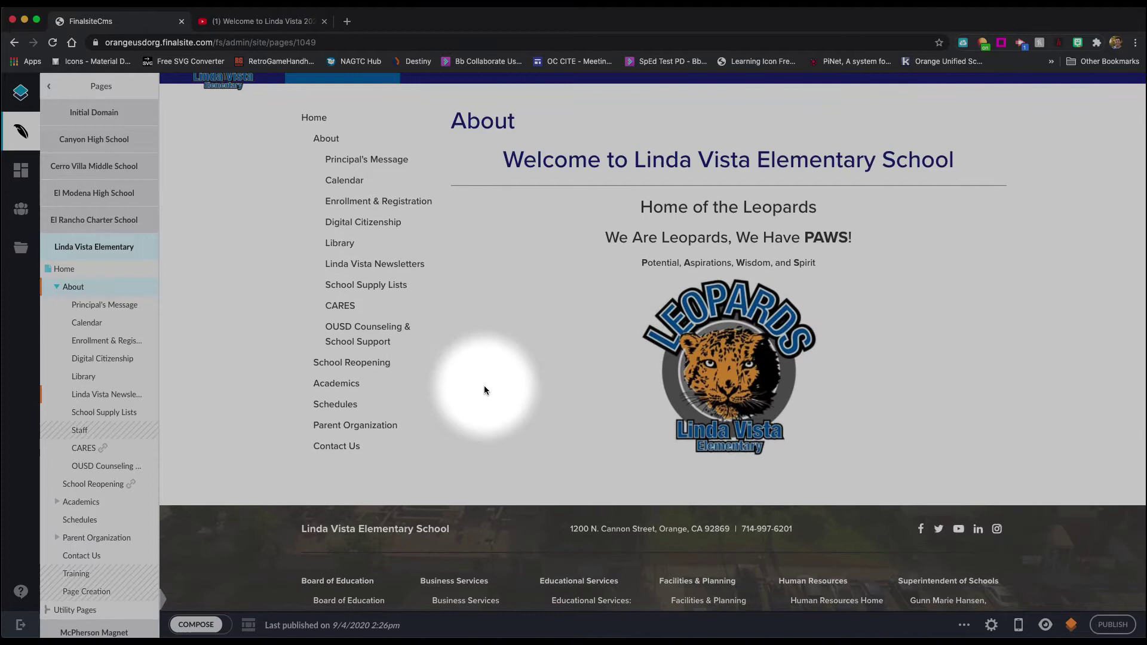
Step: Switch the About page to compose mode and pick an Embed element to add
click(202, 625)
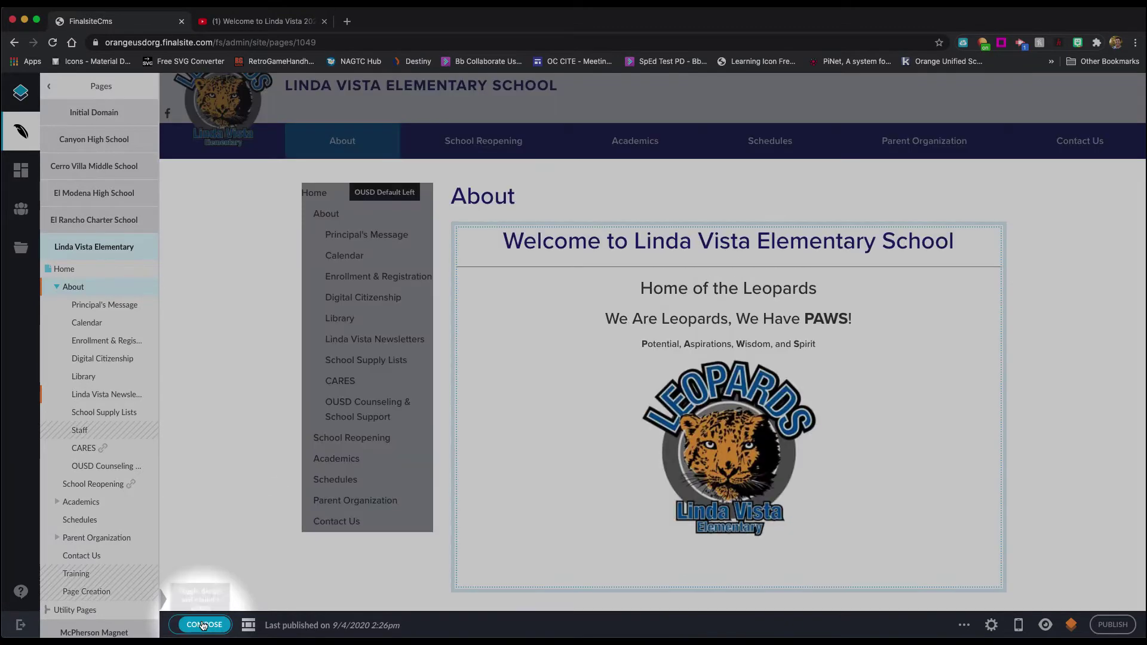
scroll(228, 398, down, 1)
scroll(228, 397, down, 2)
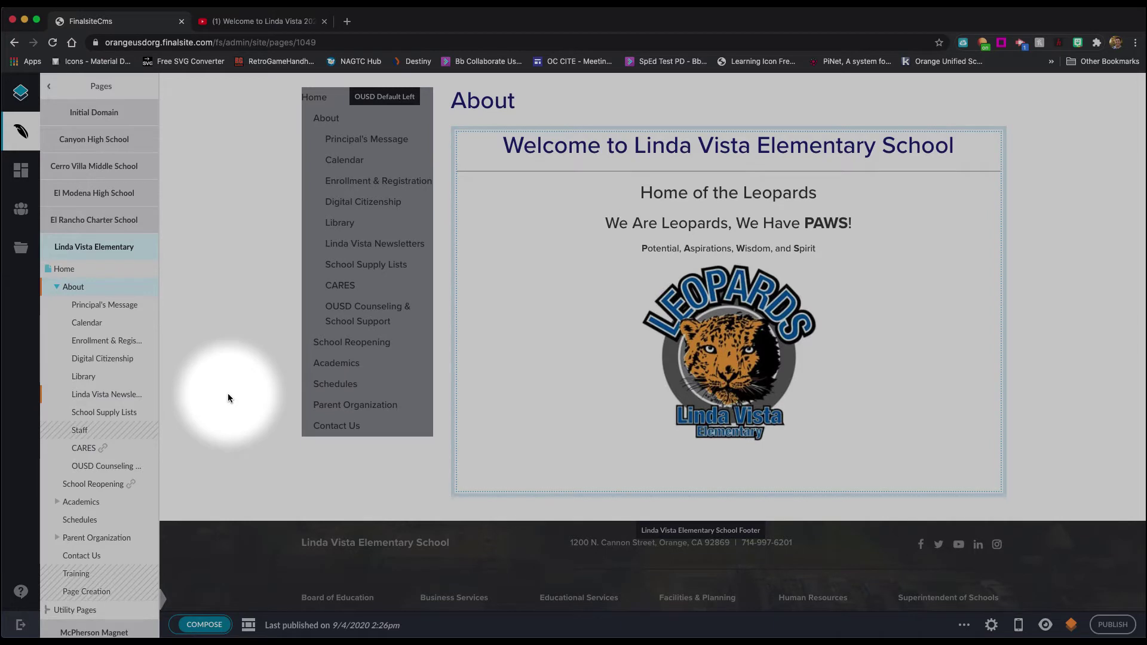
mouse_move(609, 191)
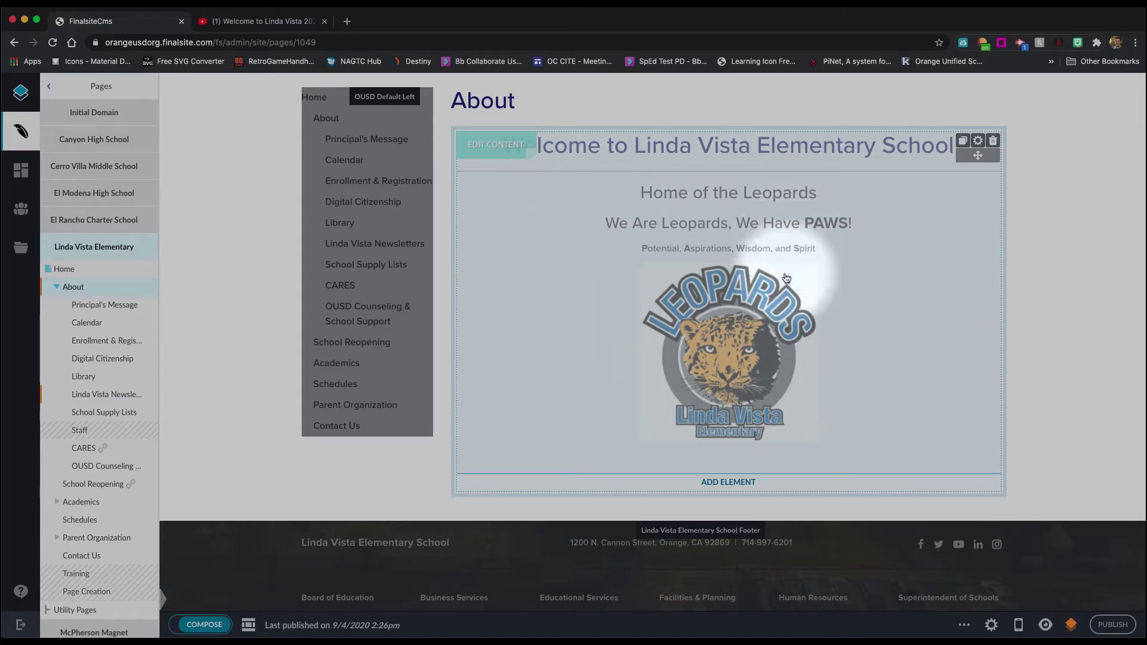
click(737, 482)
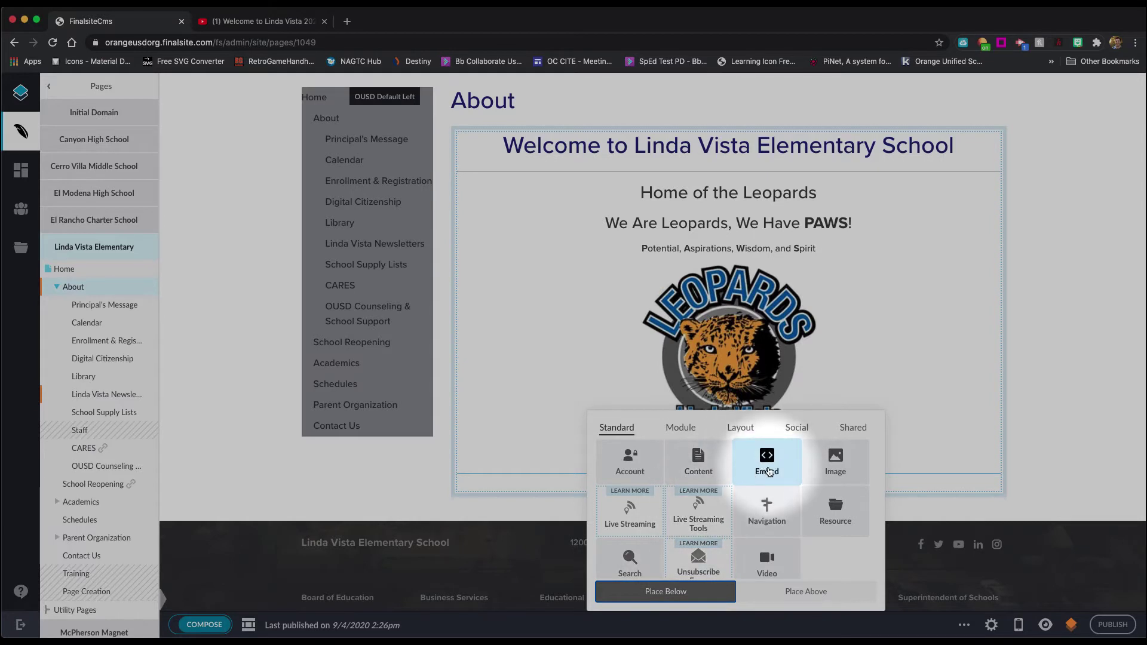
click(768, 470)
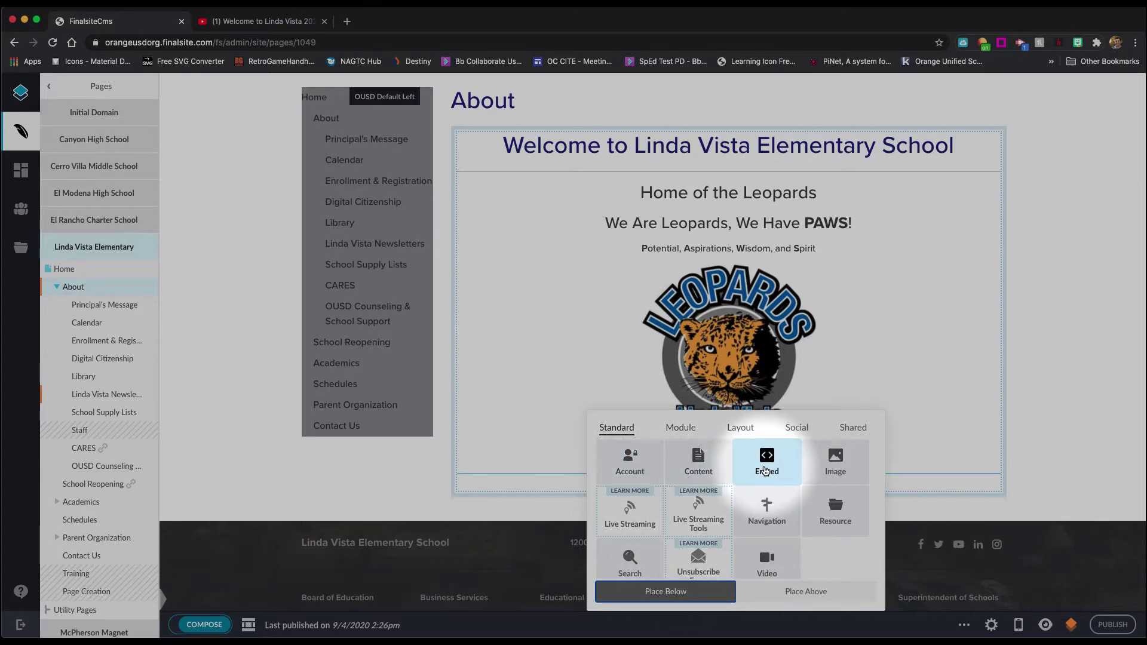
Step: Place the Embed element below the Leopards logo and open its settings
click(765, 470)
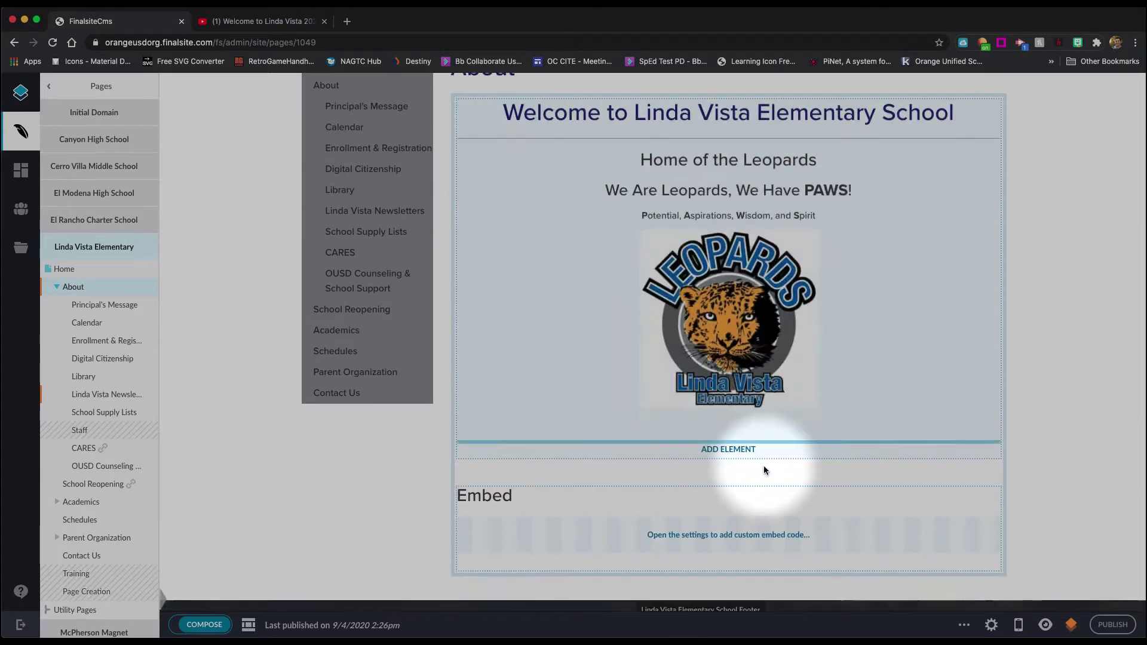
scroll(763, 464, down, 3)
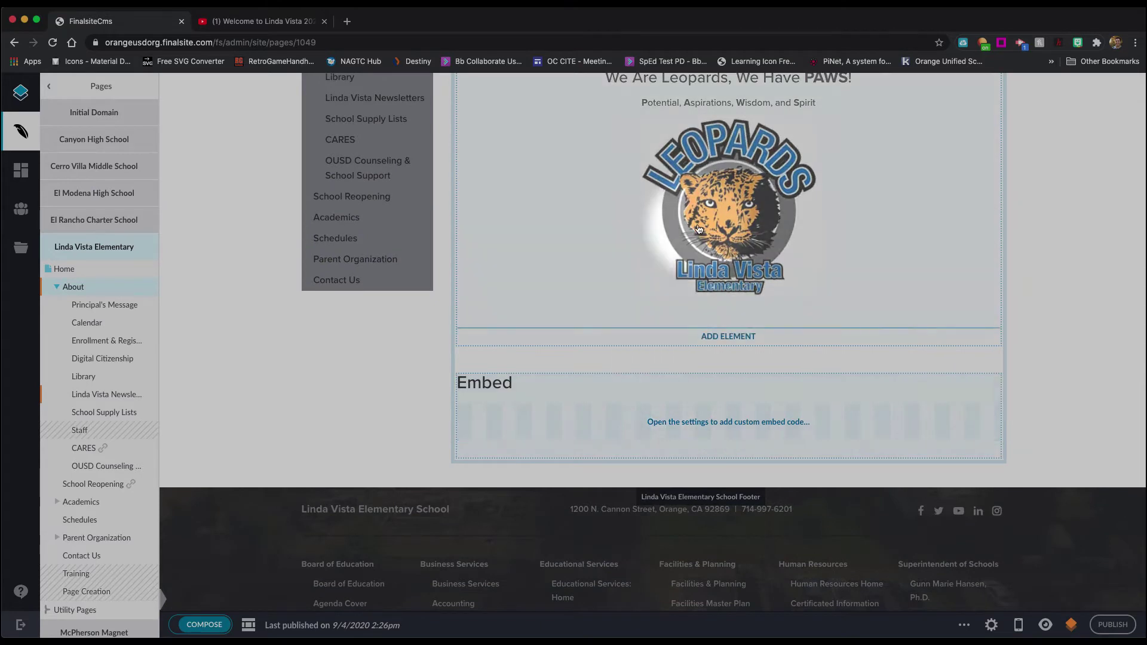
mouse_move(654, 388)
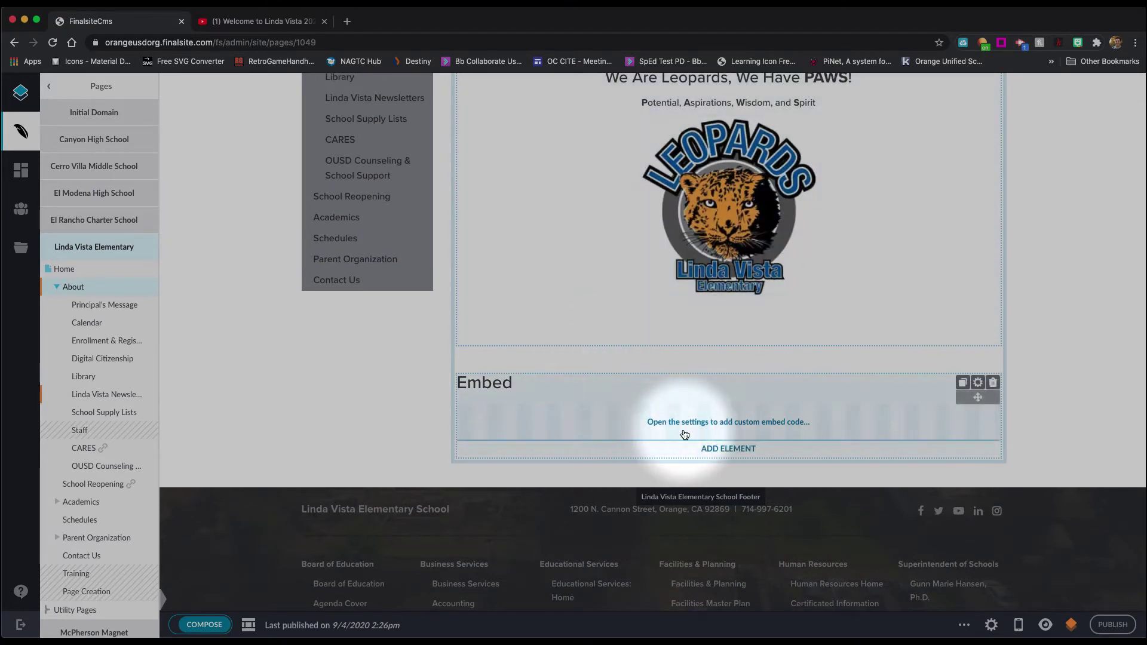
click(977, 383)
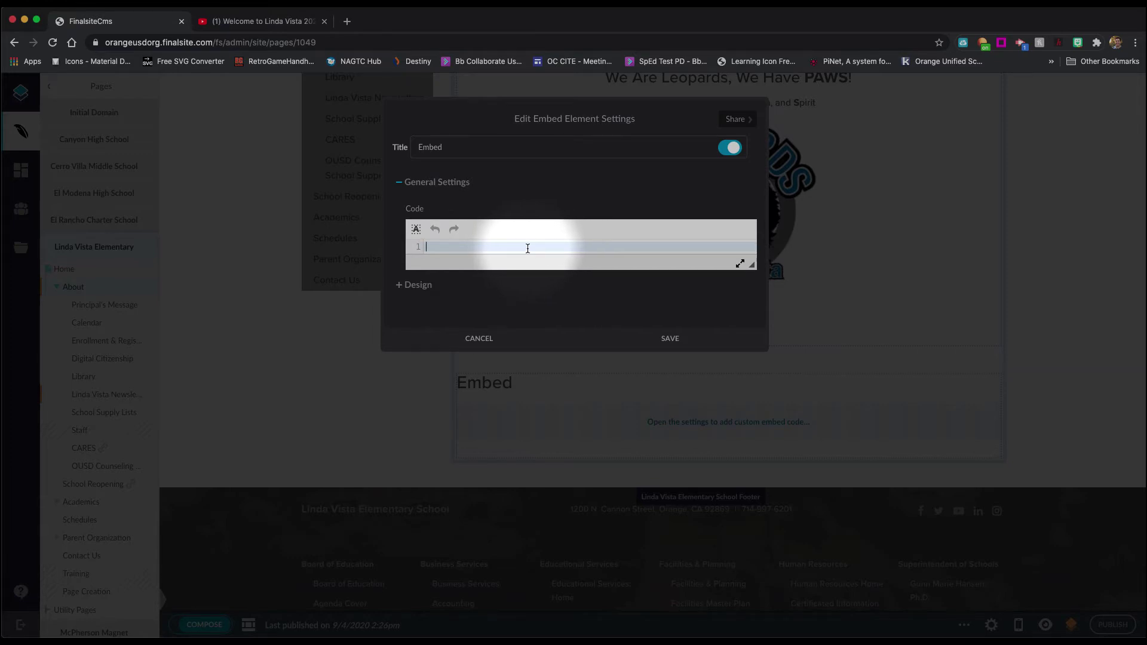
Step: Copy the iframe code for 'Welcome to Linda Vista 2021' from YouTube's Share > Embed dialog
click(254, 24)
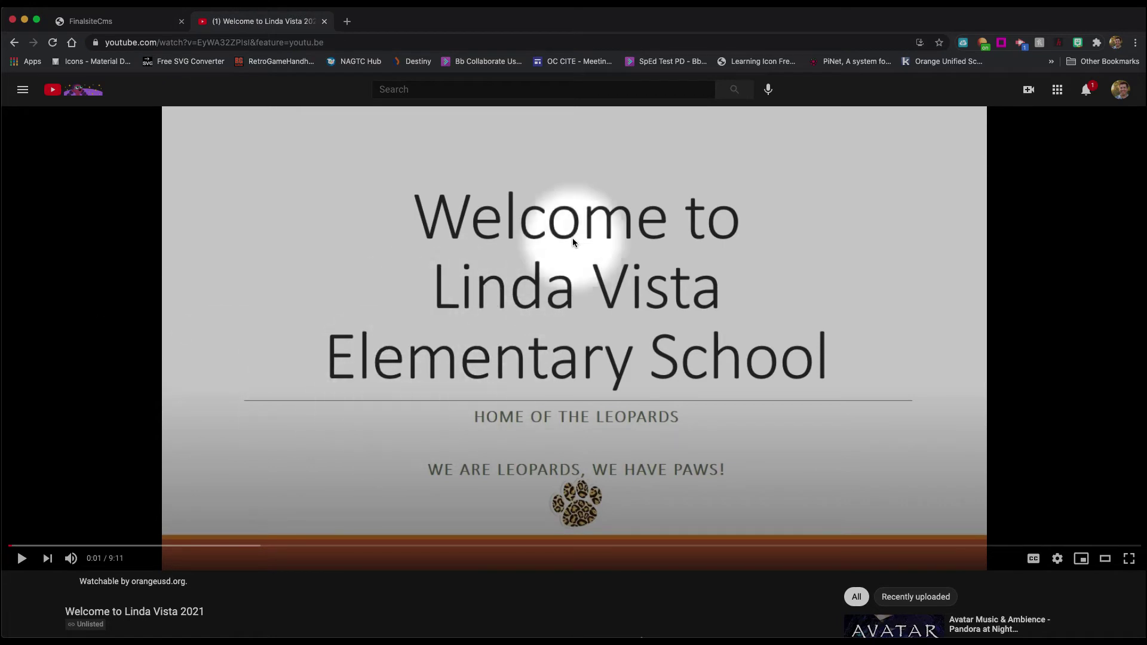
scroll(469, 258, down, 5)
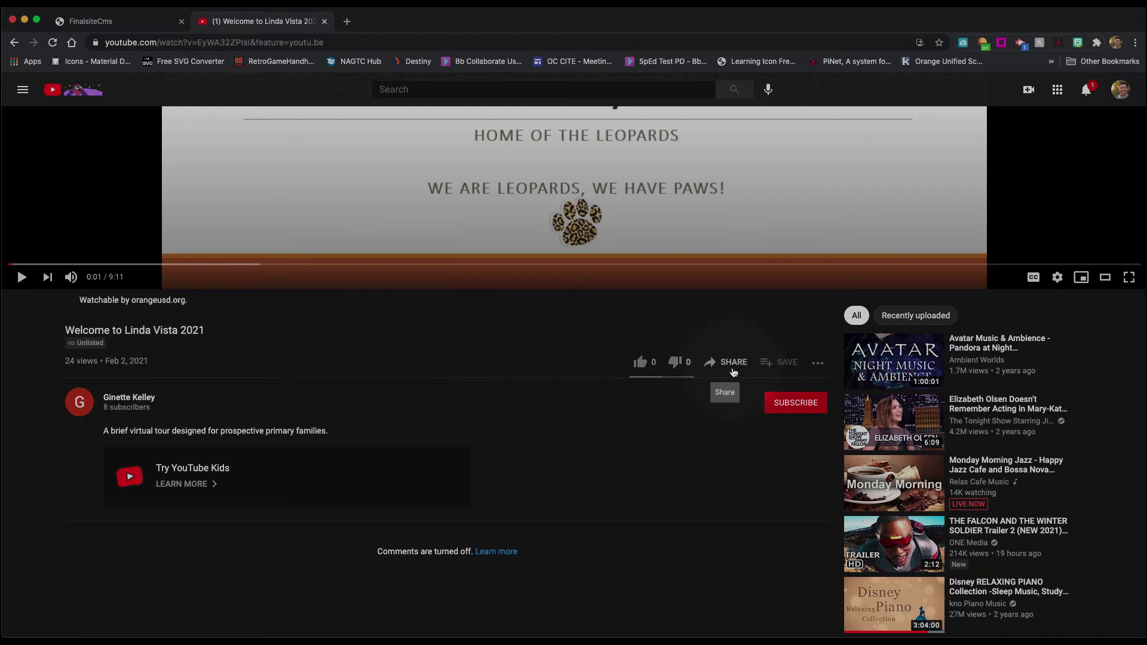
click(727, 369)
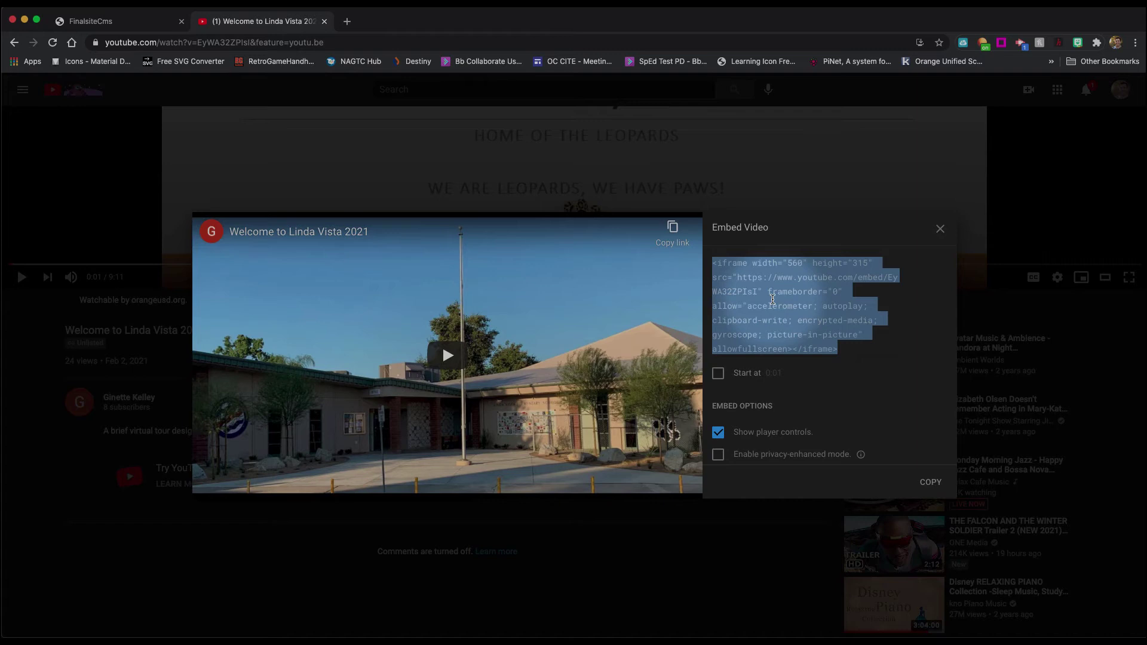
right_click(772, 299)
click(806, 385)
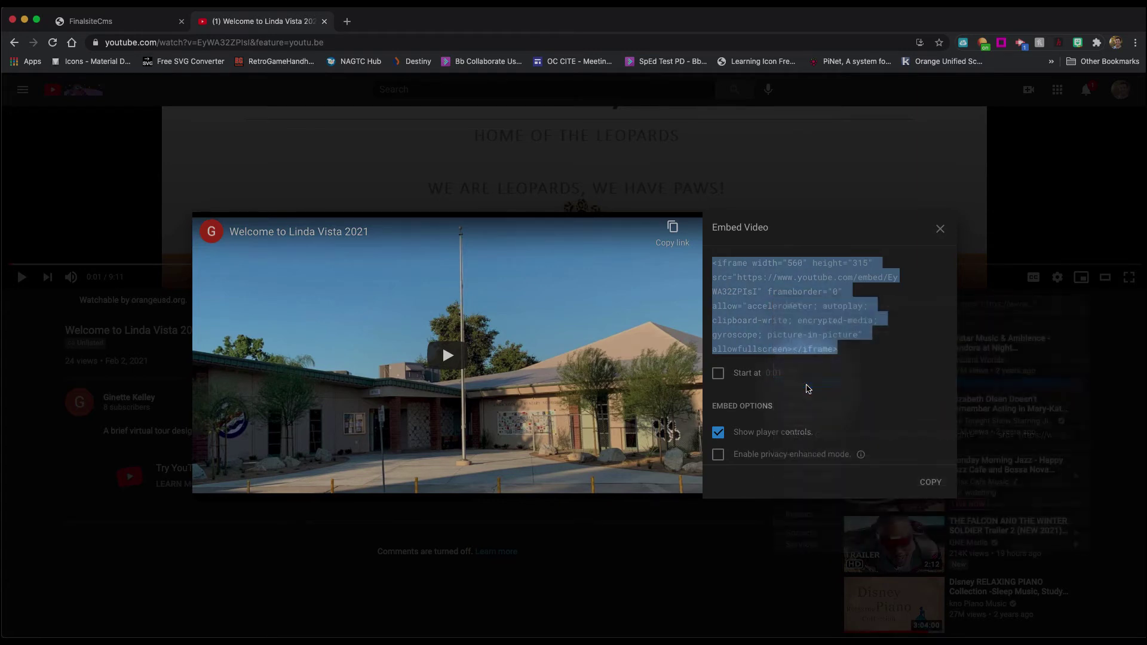
click(928, 483)
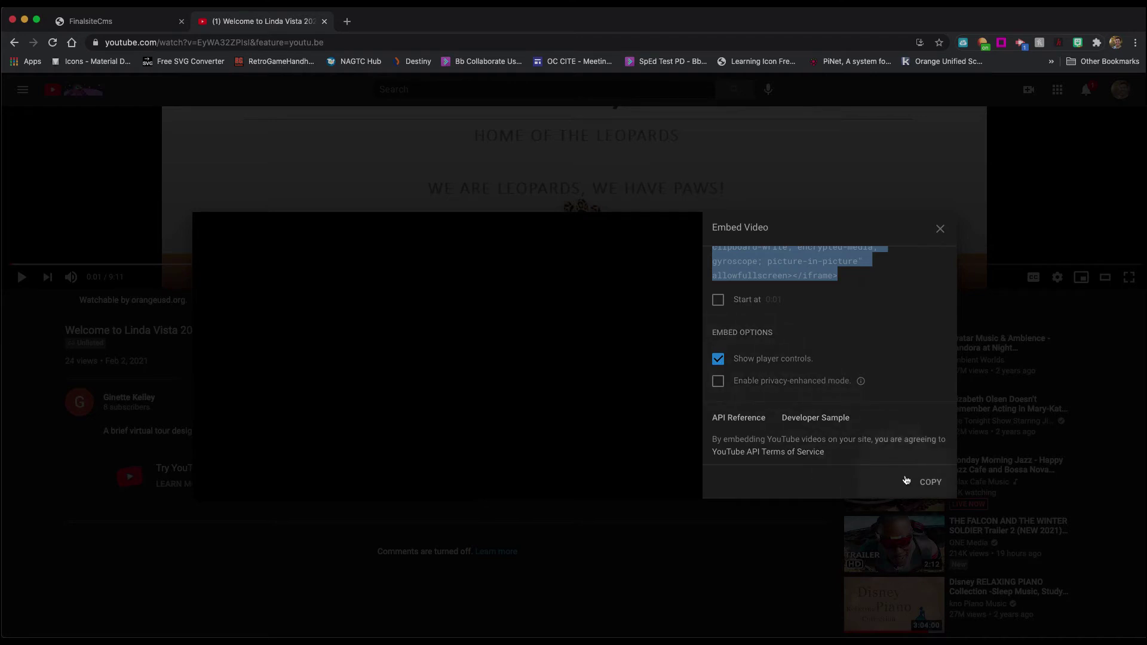
click(929, 483)
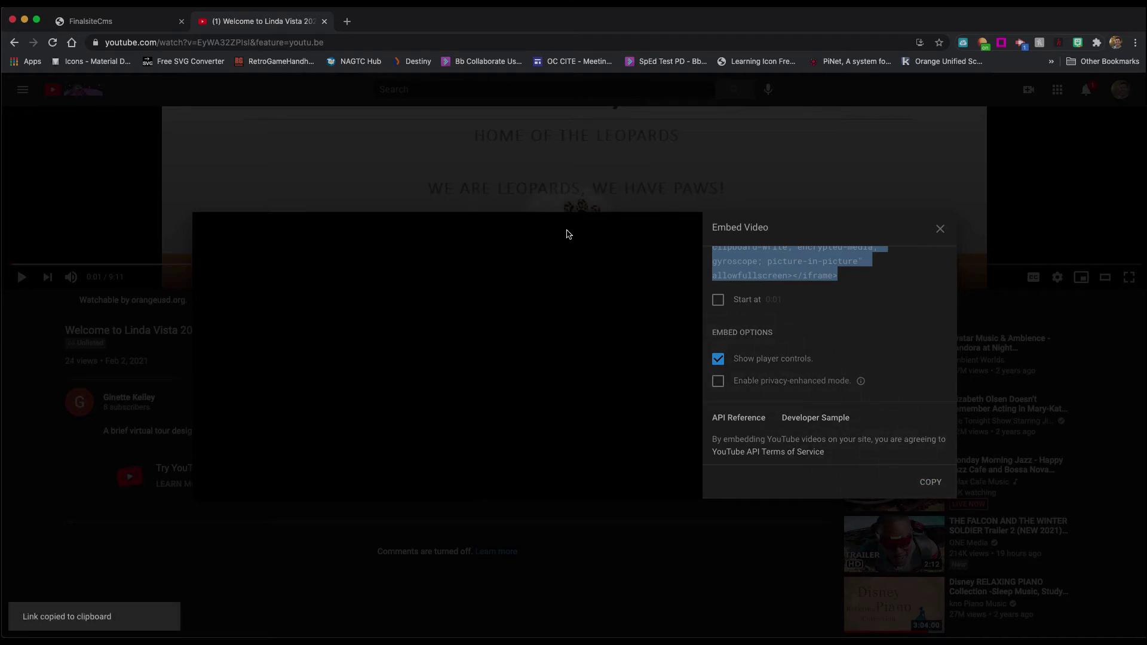
Step: Paste the copied YouTube iframe code into the Embed element's Code box
click(136, 22)
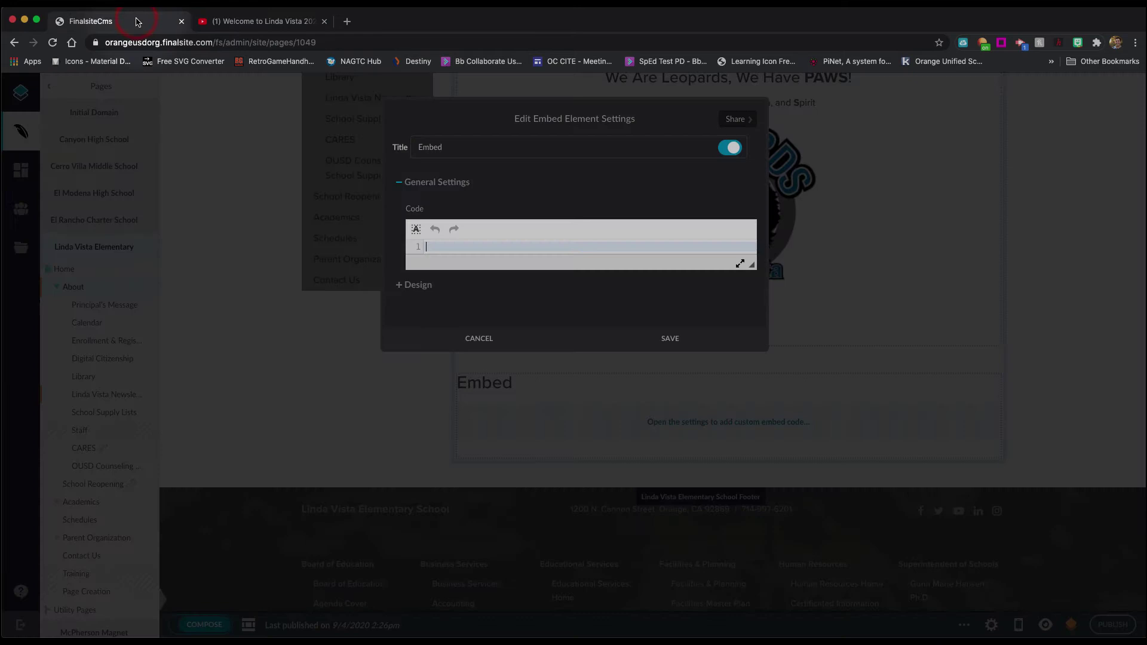
click(445, 244)
right_click(445, 244)
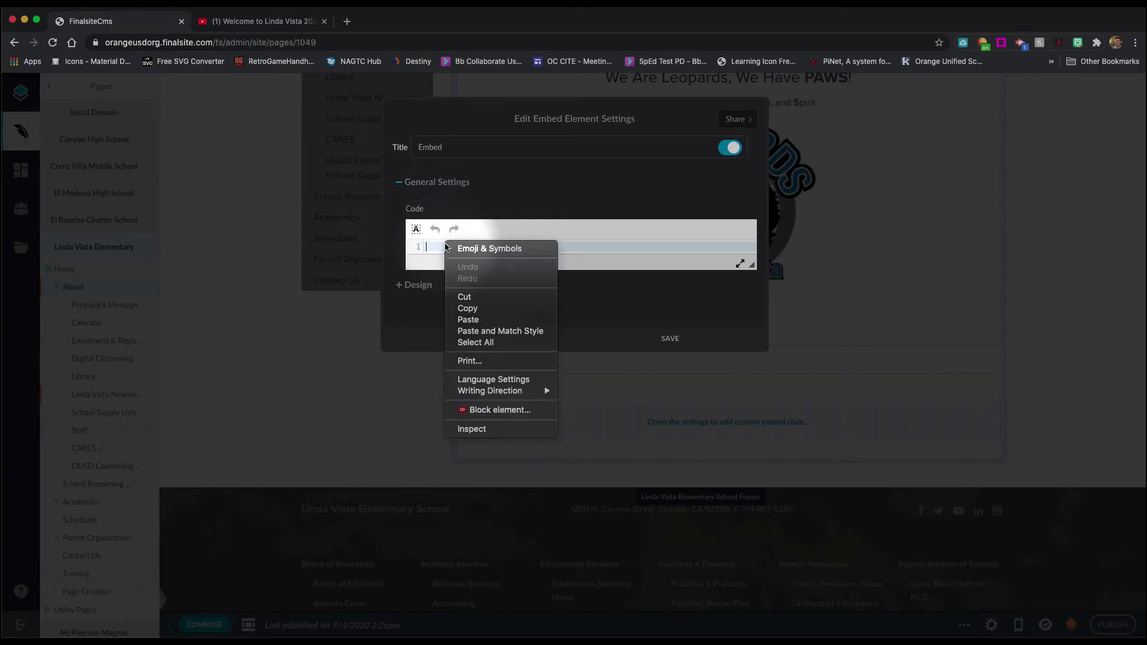
click(471, 320)
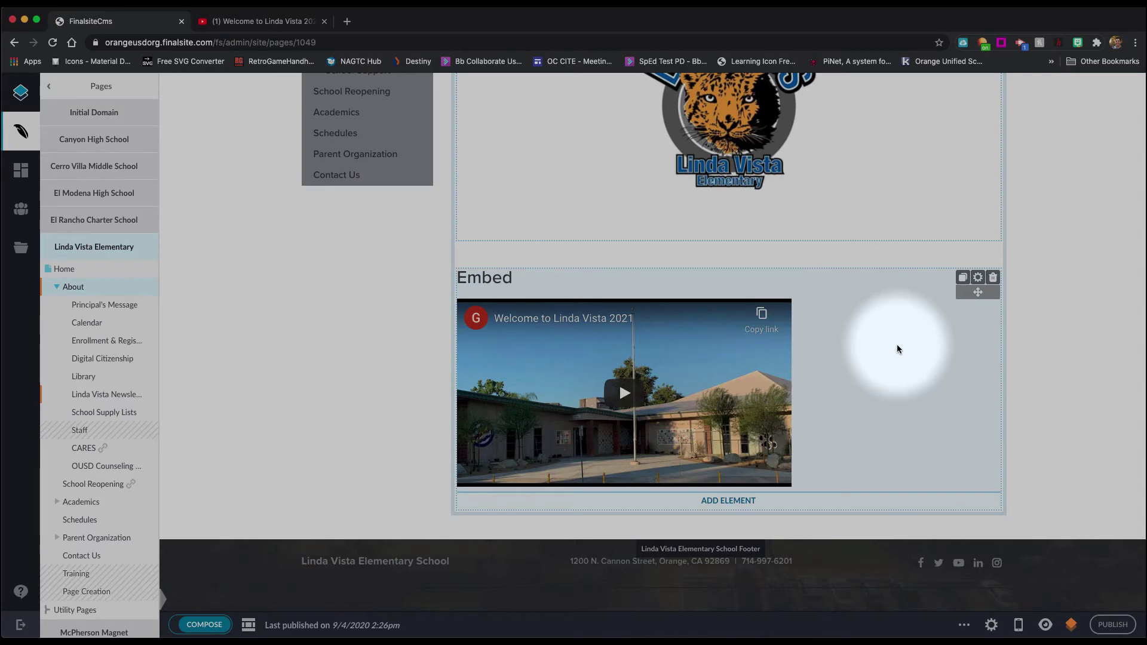
Step: Retitle the embed element 'School Promotion', then switch its title display off
click(978, 279)
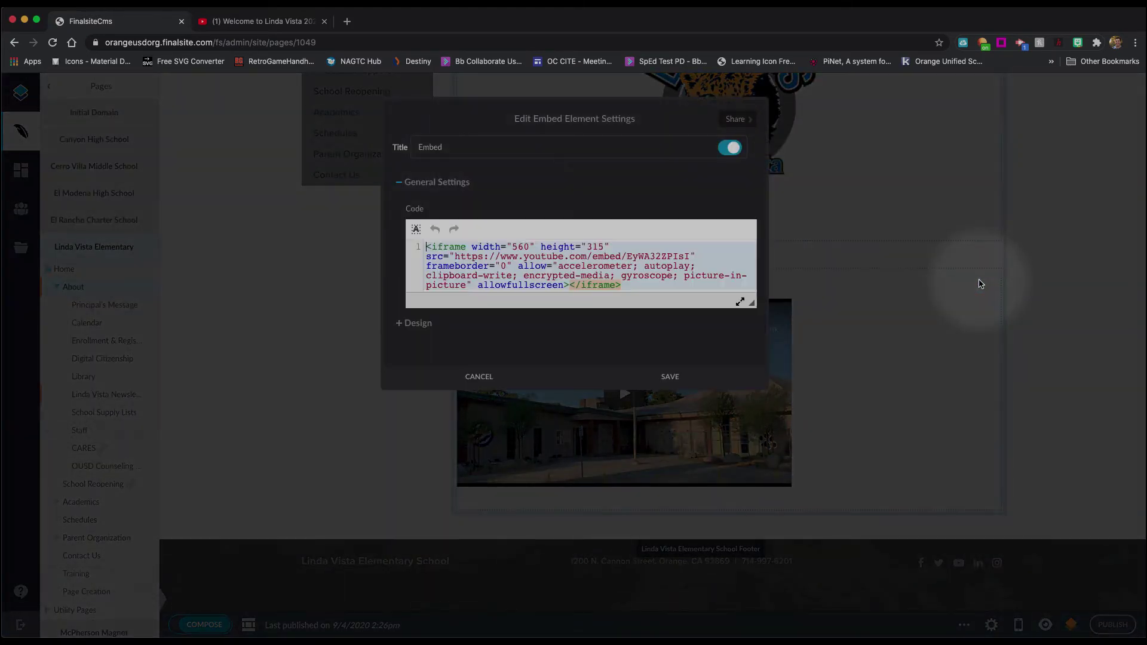
click(507, 148)
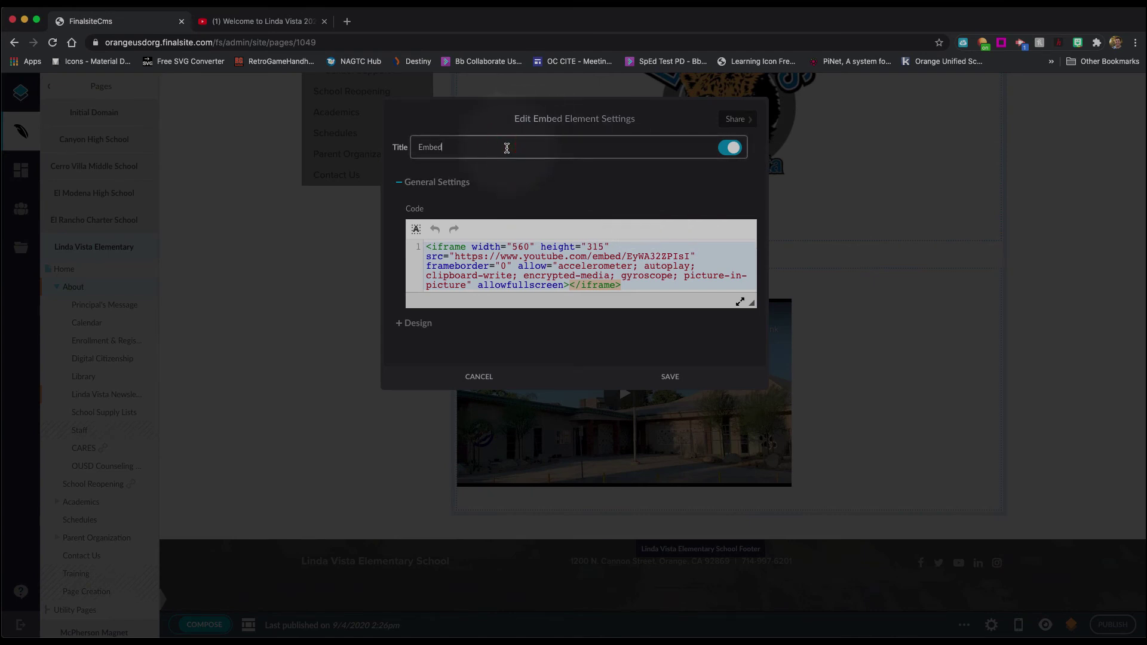
double_click(506, 148)
text(S)
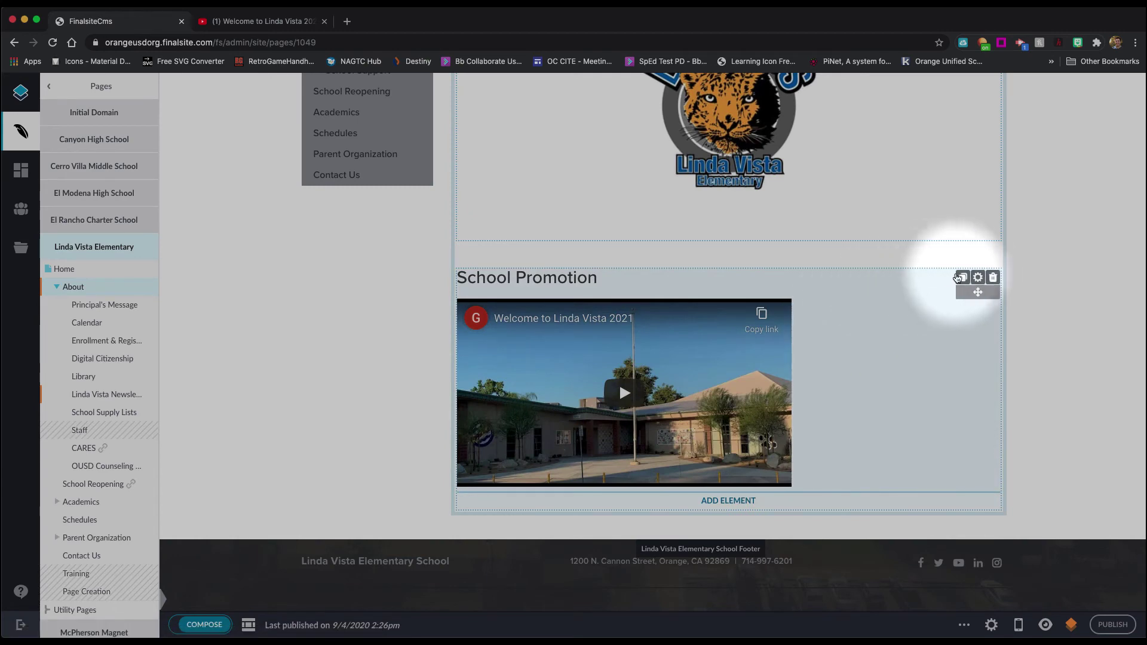
click(977, 277)
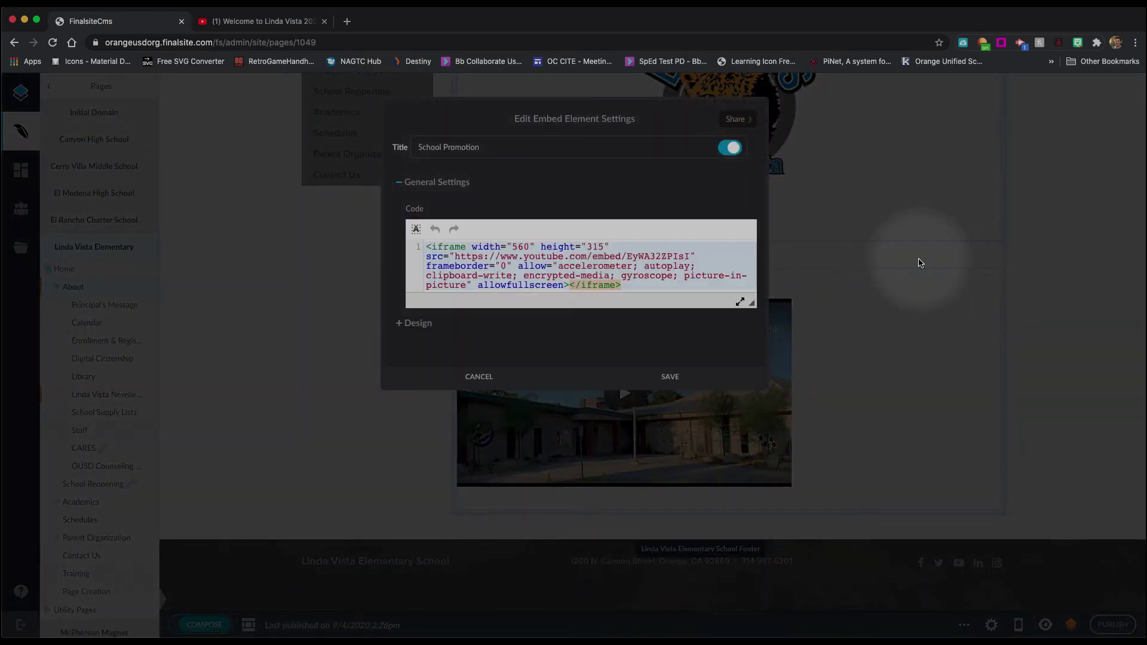
click(729, 148)
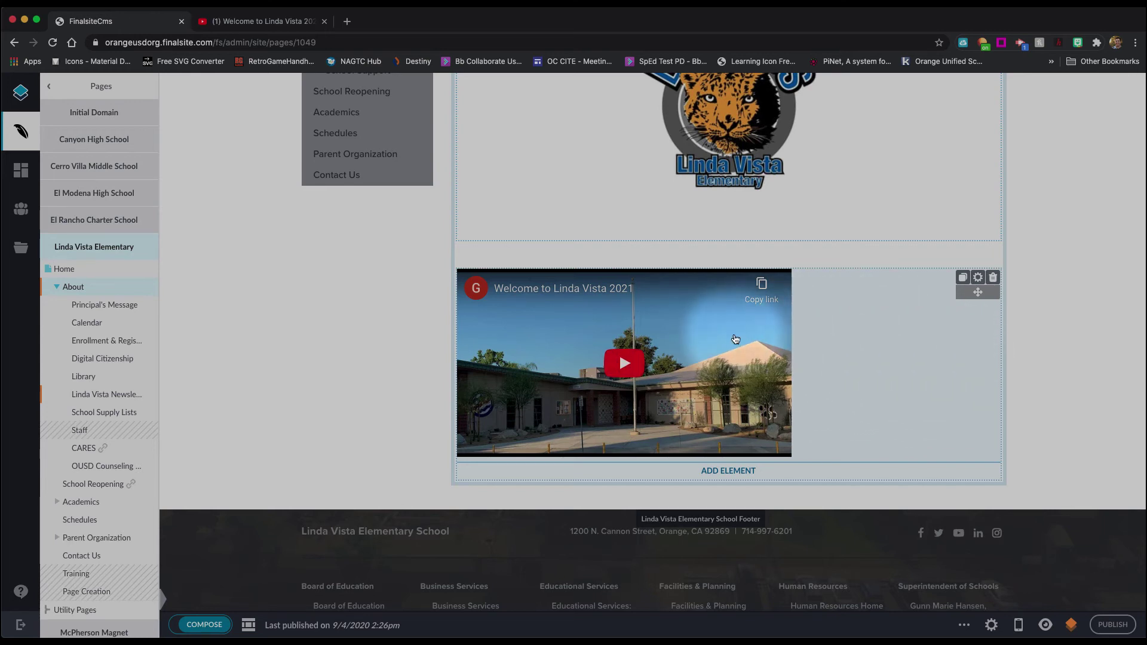
Step: Change the iframe width from 560 to 100% in the embed code
click(977, 278)
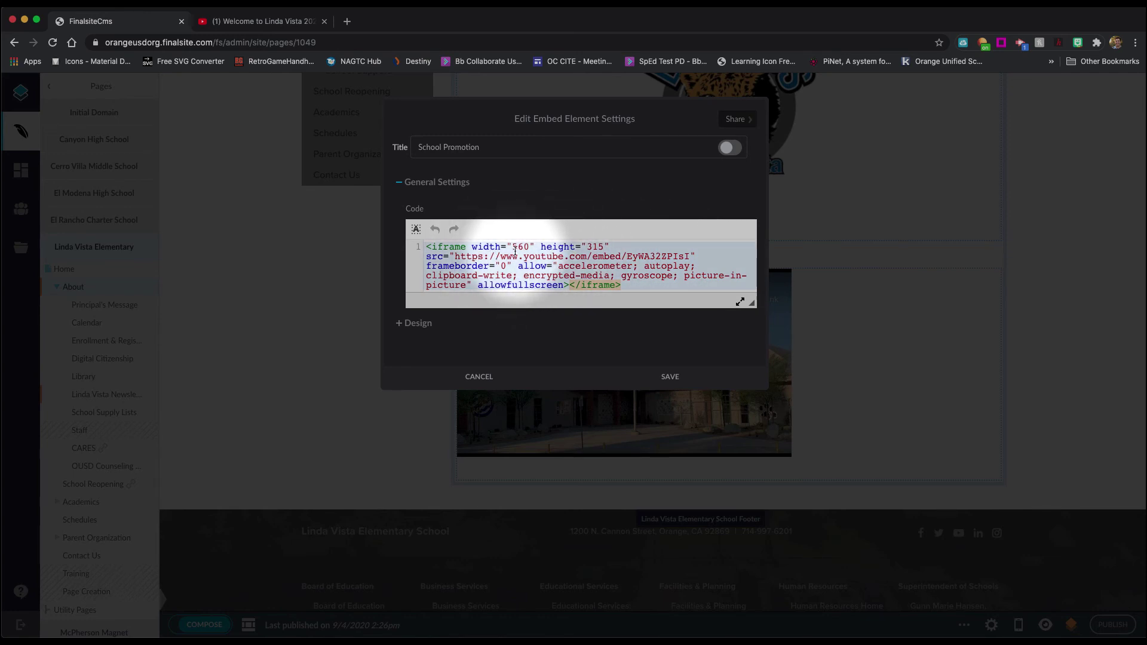
double_click(521, 248)
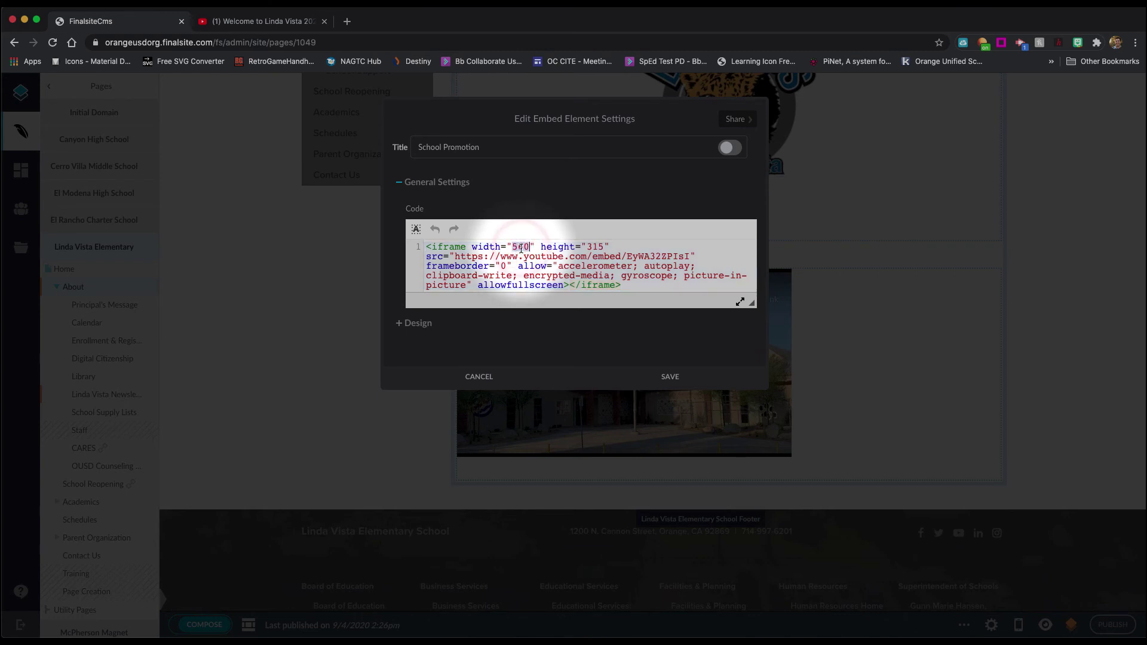
text(100)
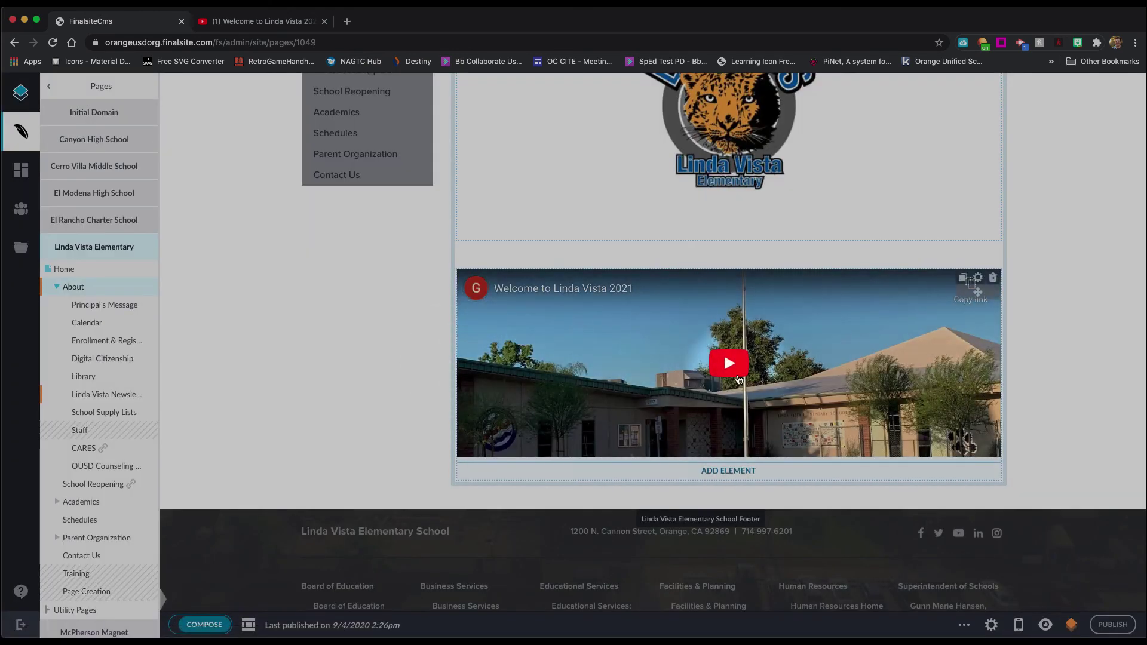
scroll(739, 380, down, 2)
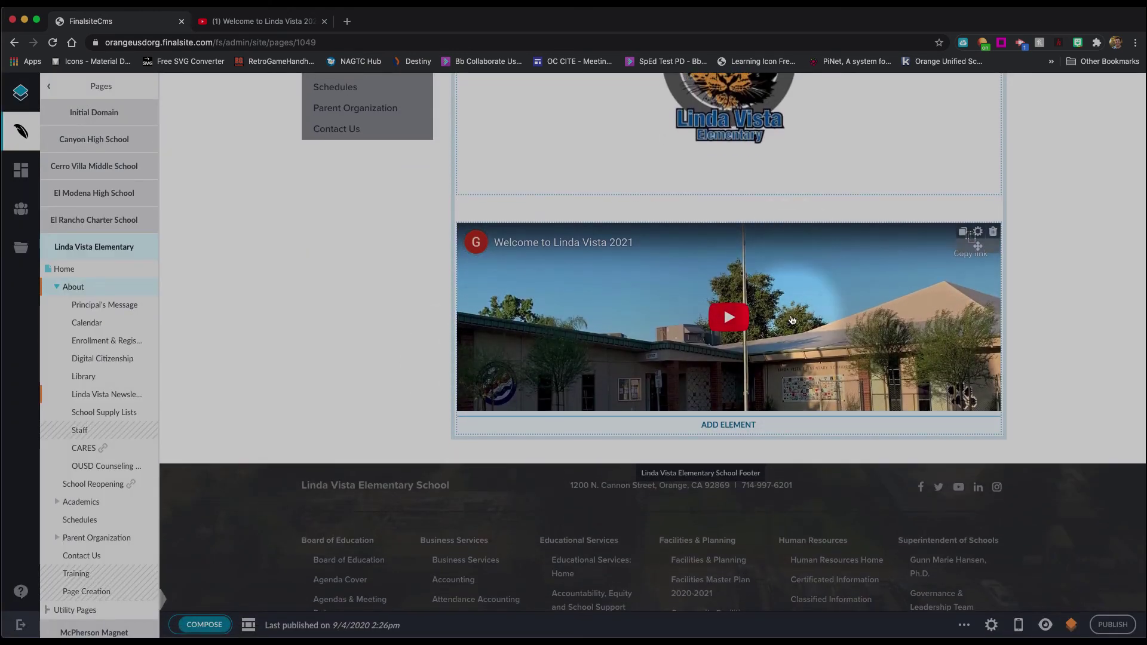